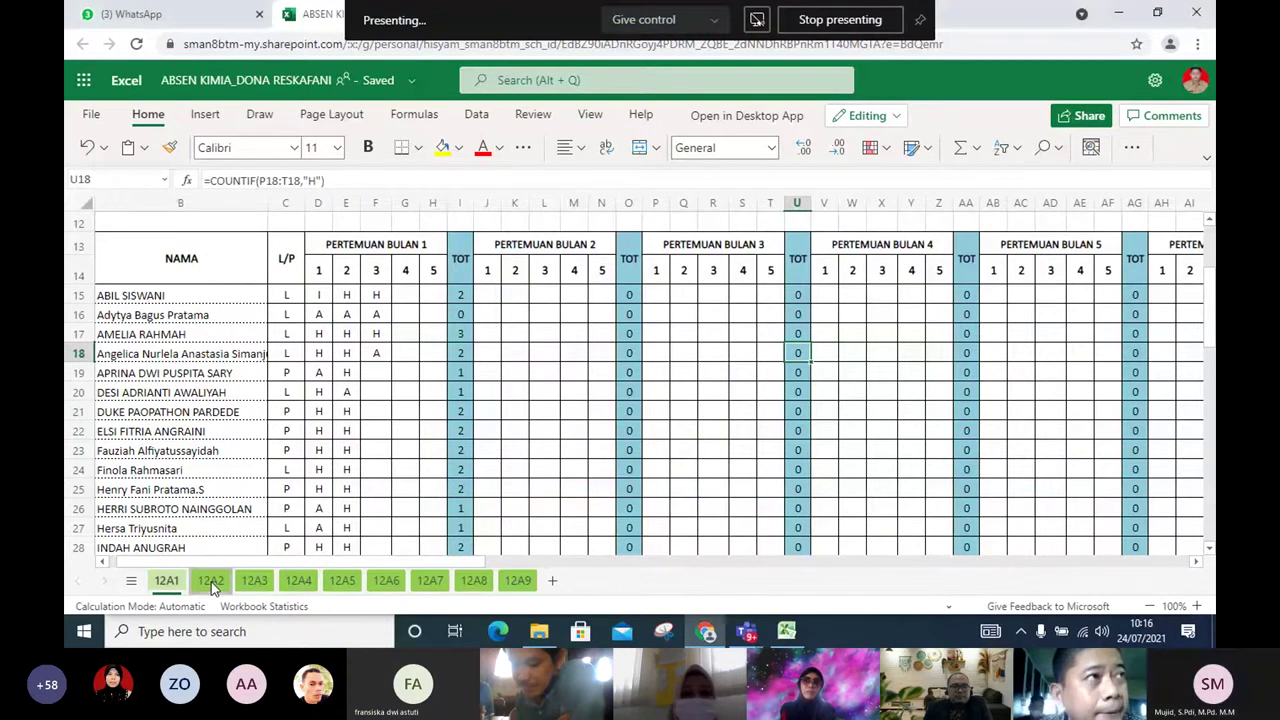
# Open the 12A2 sheet and review its student attendance list from the first students down to row 35
pyautogui.click(210, 581)
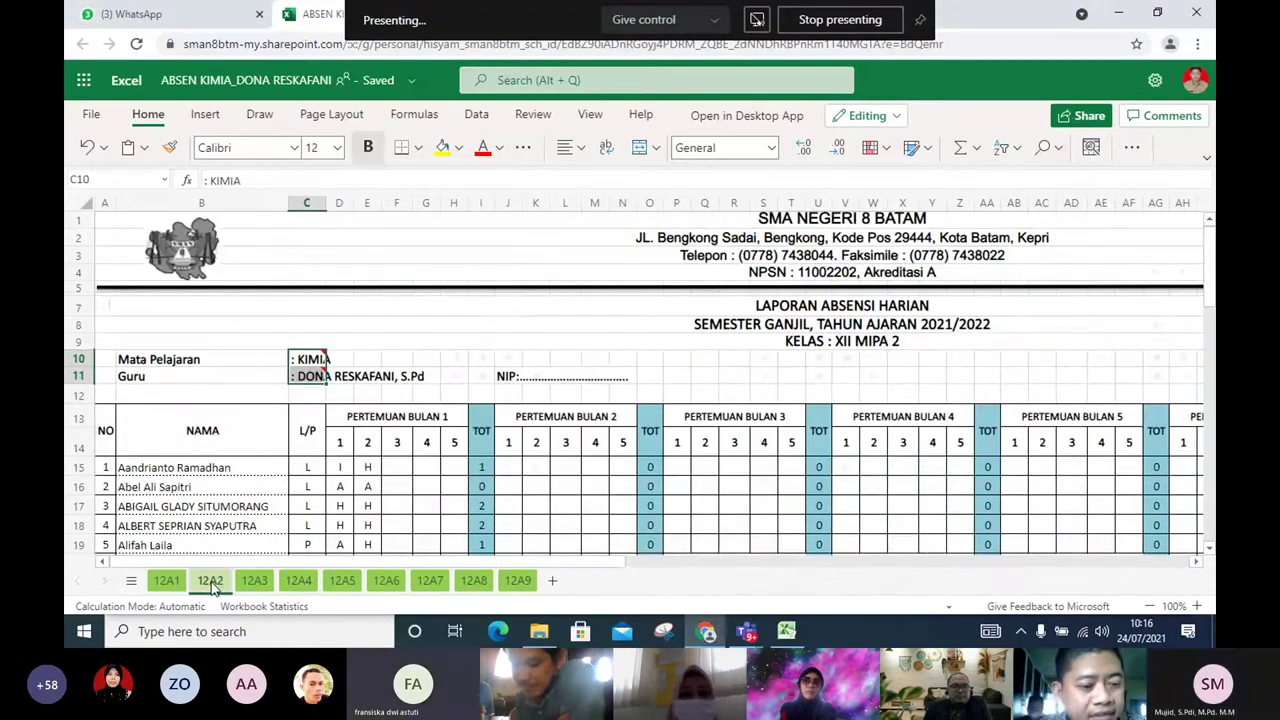
pyautogui.click(206, 476)
pyautogui.press('Down')
pyautogui.press('Down')
pyautogui.press('Down')
pyautogui.press('Down')
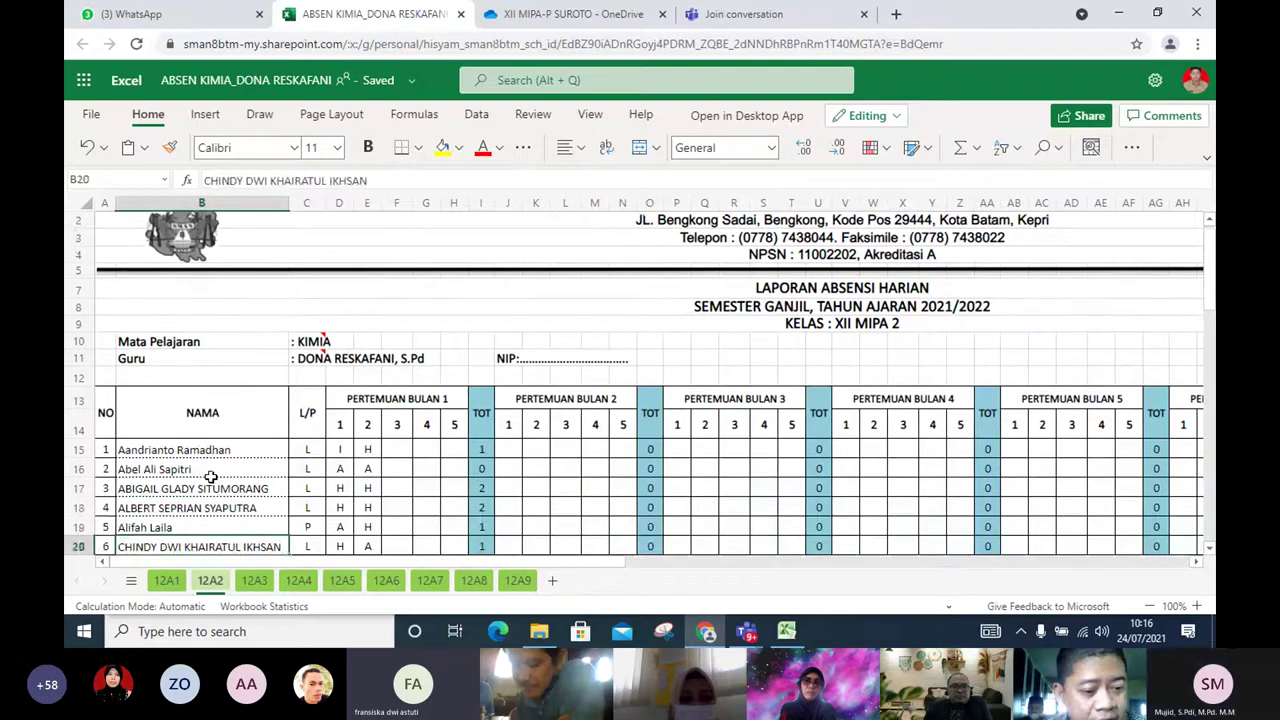
pyautogui.press('Up')
pyautogui.press('Up')
pyautogui.press('Up')
pyautogui.press('Down')
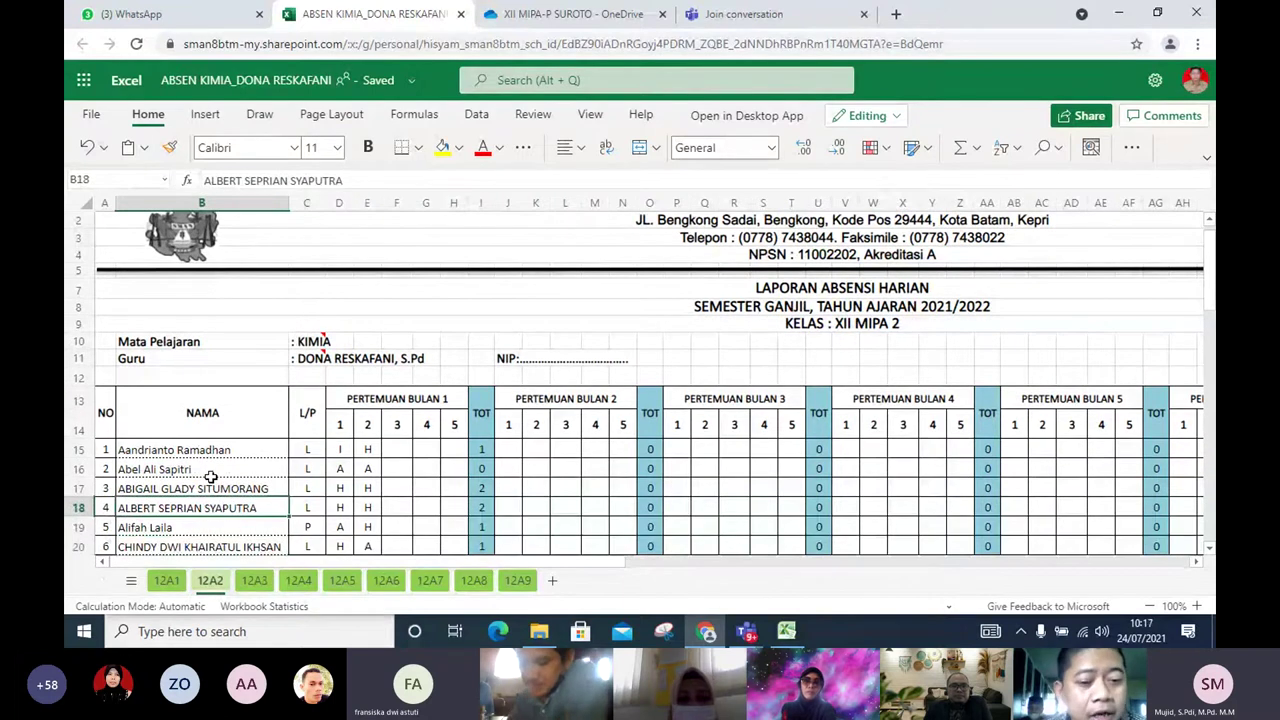
pyautogui.press('Down')
pyautogui.press('Down')
pyautogui.press('Down')
pyautogui.press('Down')
pyautogui.press('Down')
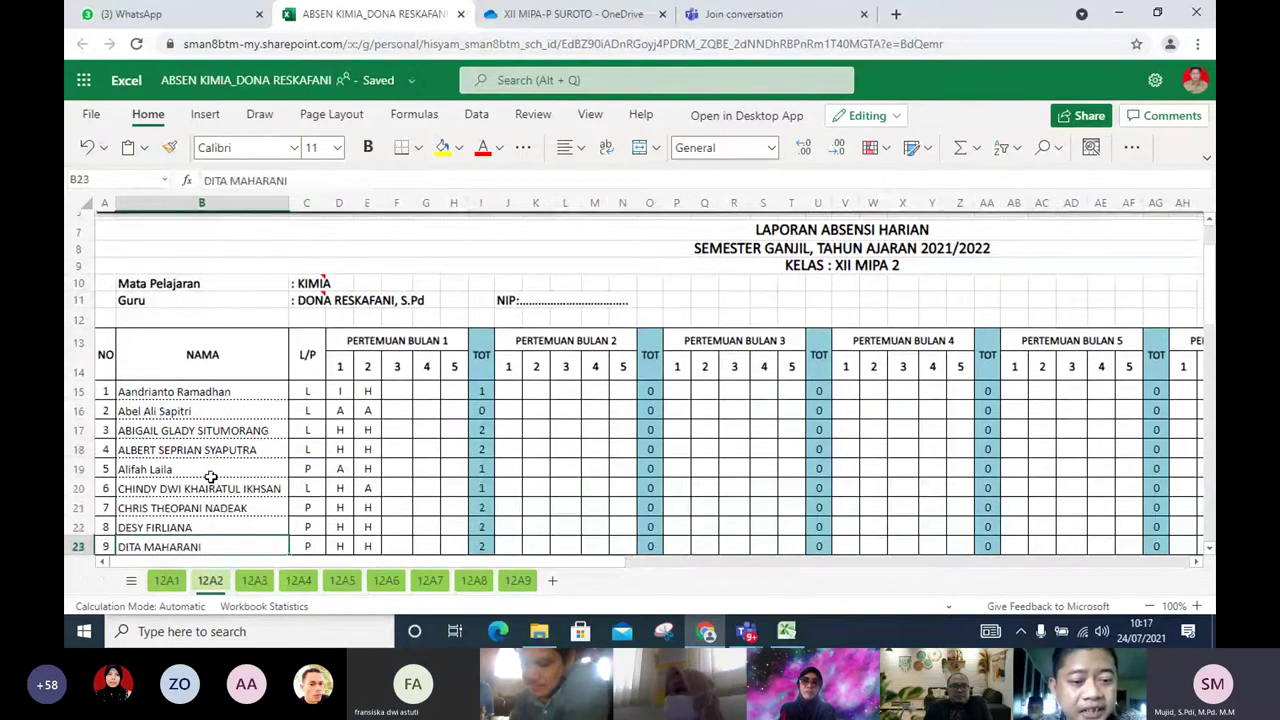
pyautogui.press('Down')
pyautogui.press('Down')
pyautogui.press('Down')
pyautogui.press('Down')
pyautogui.press('Down')
pyautogui.press('Down')
pyautogui.press('Down')
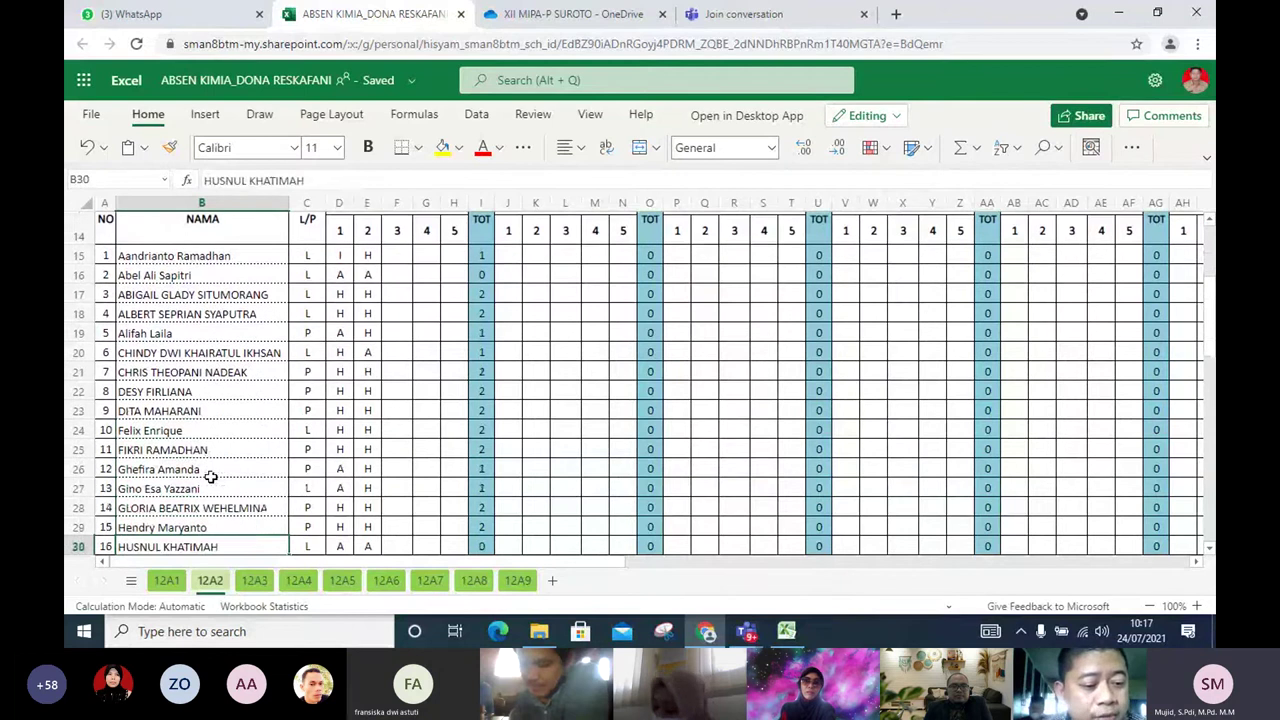
pyautogui.press('Down')
pyautogui.press('Down')
pyautogui.press('Down')
pyautogui.press('Down')
pyautogui.press('Down')
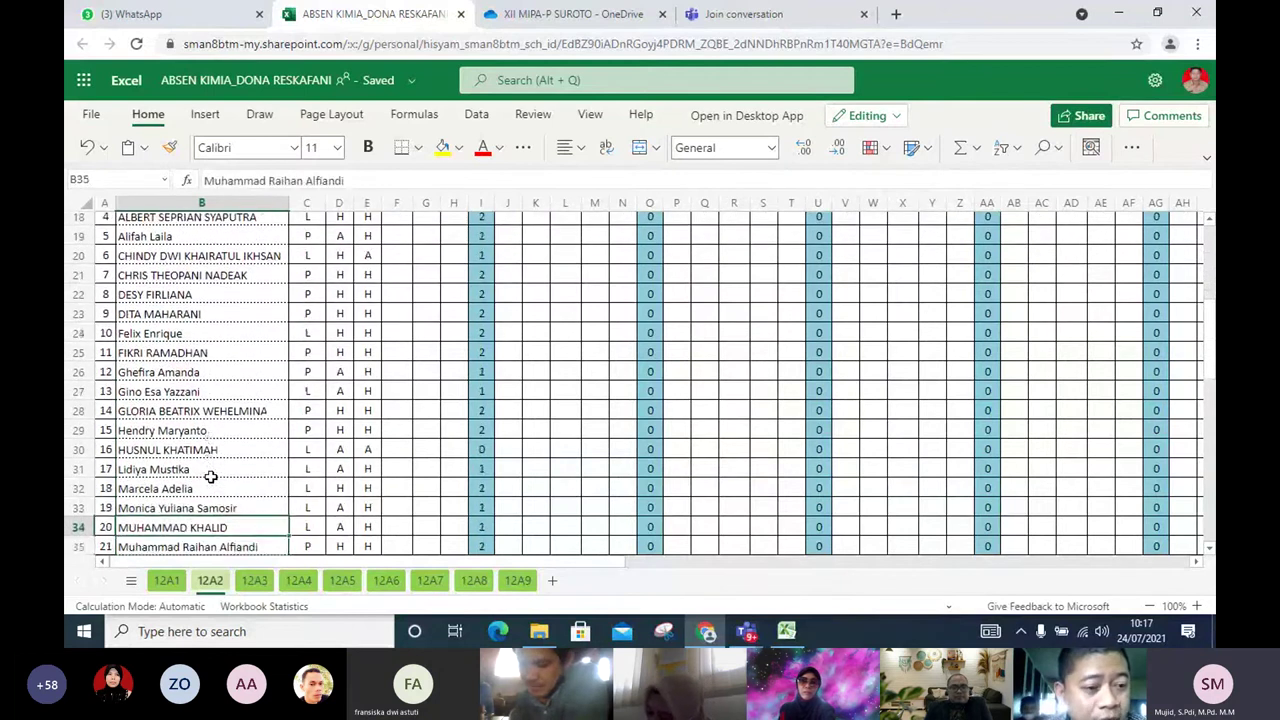
# Review the 12A2 attendance rows back up the student list from row 35 to row 20
pyautogui.press('Up')
pyautogui.press('Up')
pyautogui.press('Up')
pyautogui.press('Up')
pyautogui.press('Up')
pyautogui.press('Up')
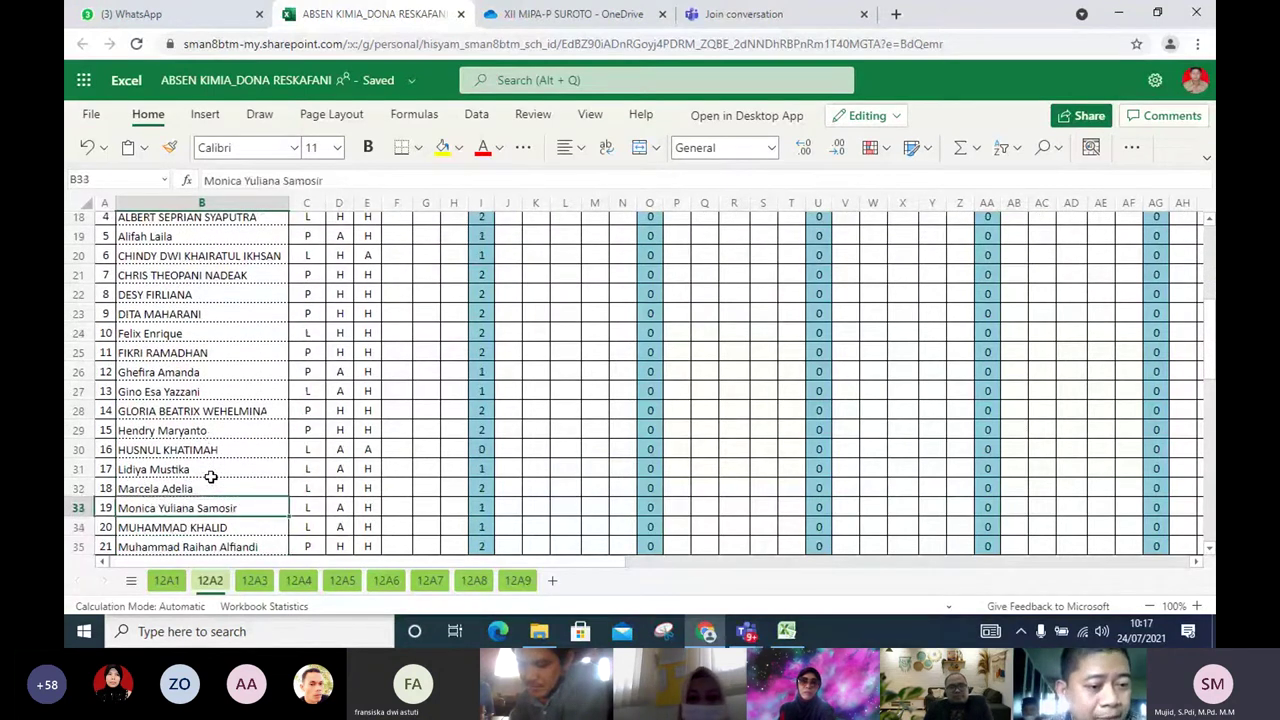
pyautogui.press('Up')
pyautogui.press('Up')
pyautogui.press('Up')
pyautogui.press('Up')
pyautogui.press('Up')
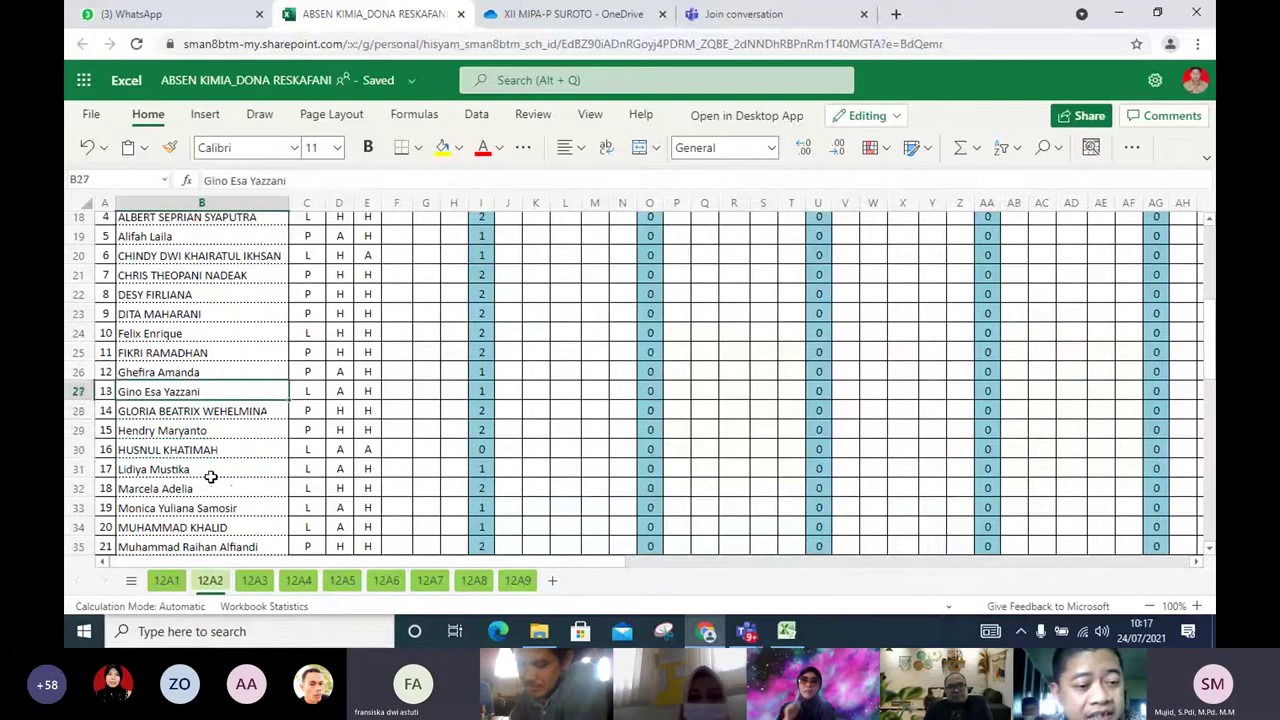
pyautogui.press('Up')
pyautogui.press('Up')
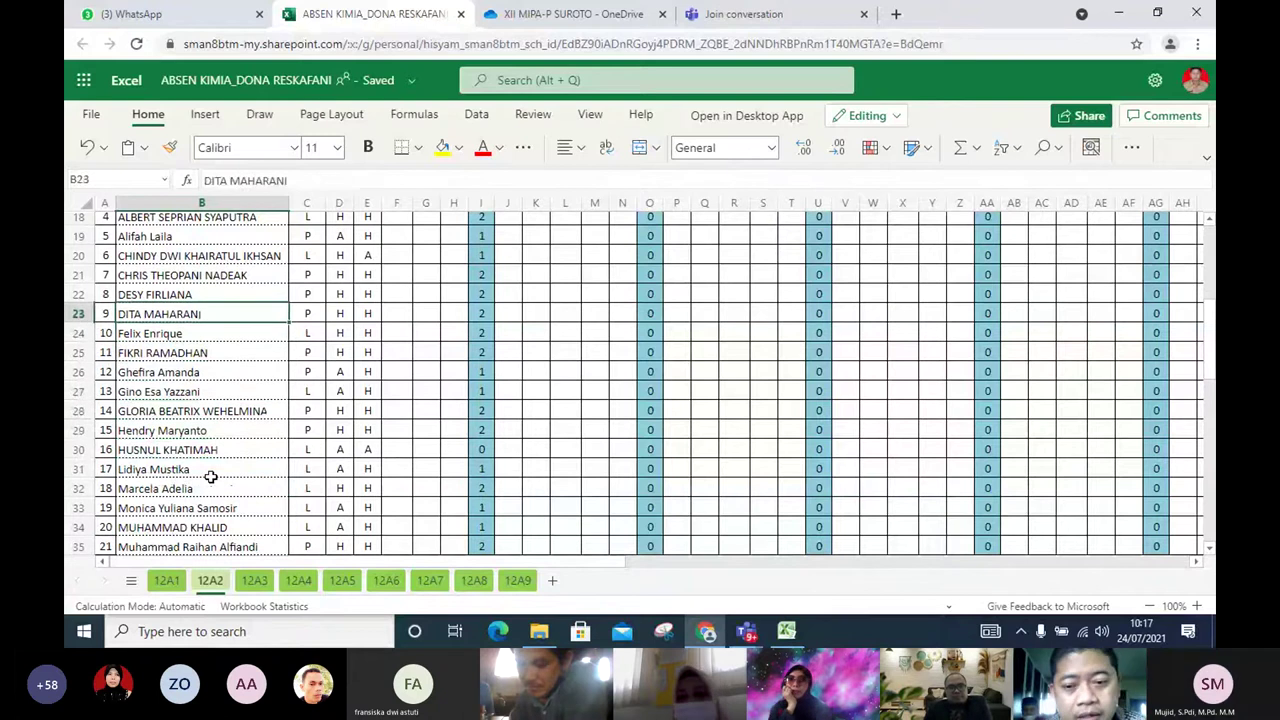
pyautogui.press('Up')
pyautogui.press('Up')
pyautogui.press('Up')
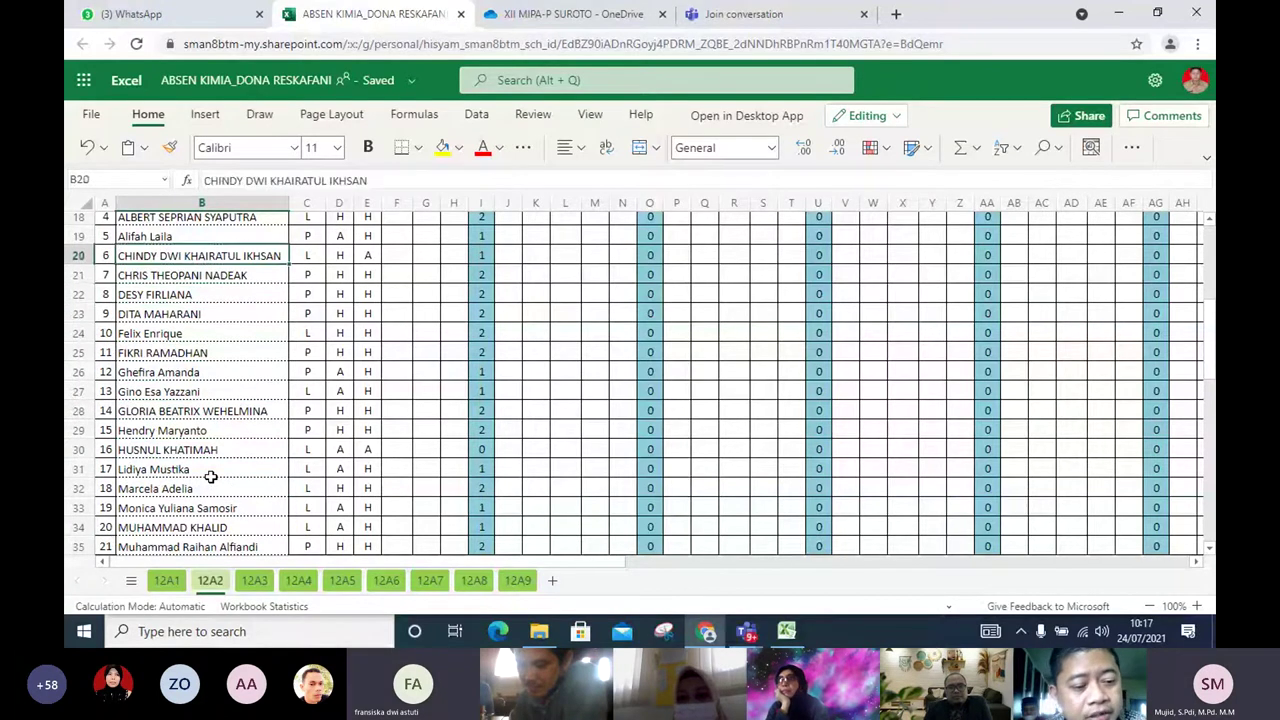
pyautogui.press('Down')
pyautogui.press('Down')
pyautogui.press('Down')
pyautogui.press('Down')
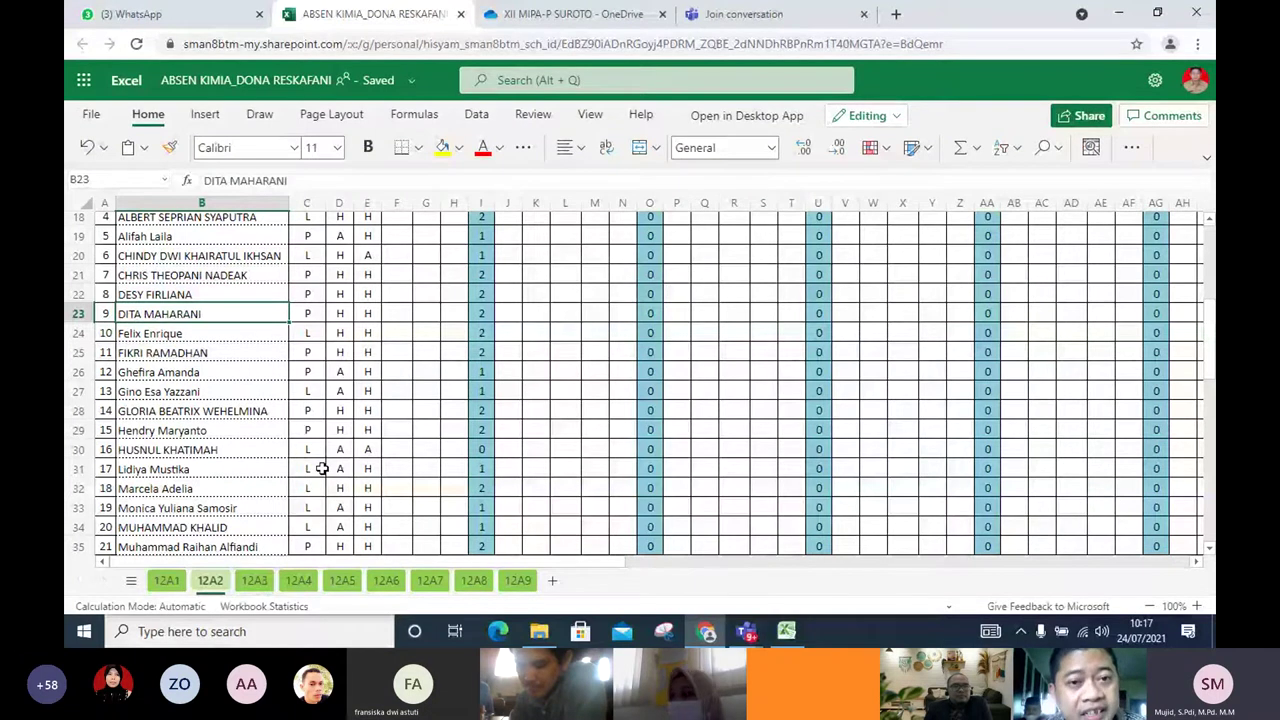
# Open the 12A3 sheet and inspect the month 1, meeting 3 attendance cells of the first students
pyautogui.click(257, 585)
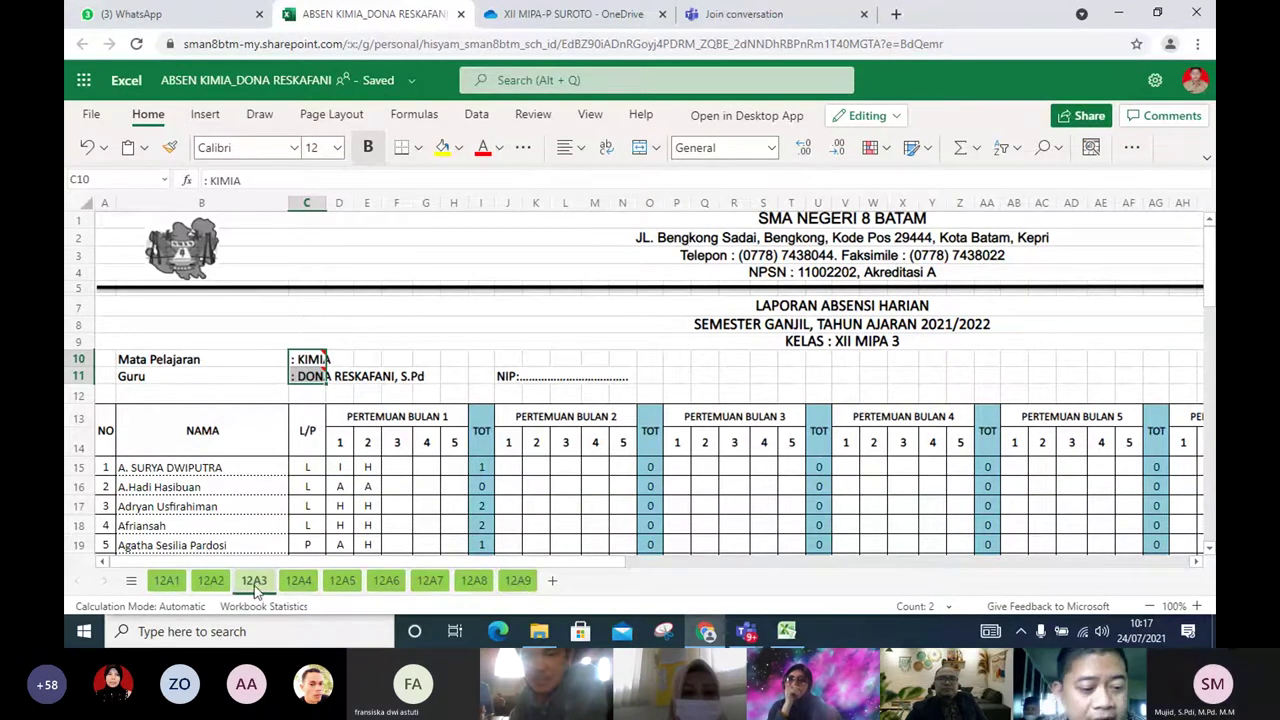
pyautogui.click(268, 490)
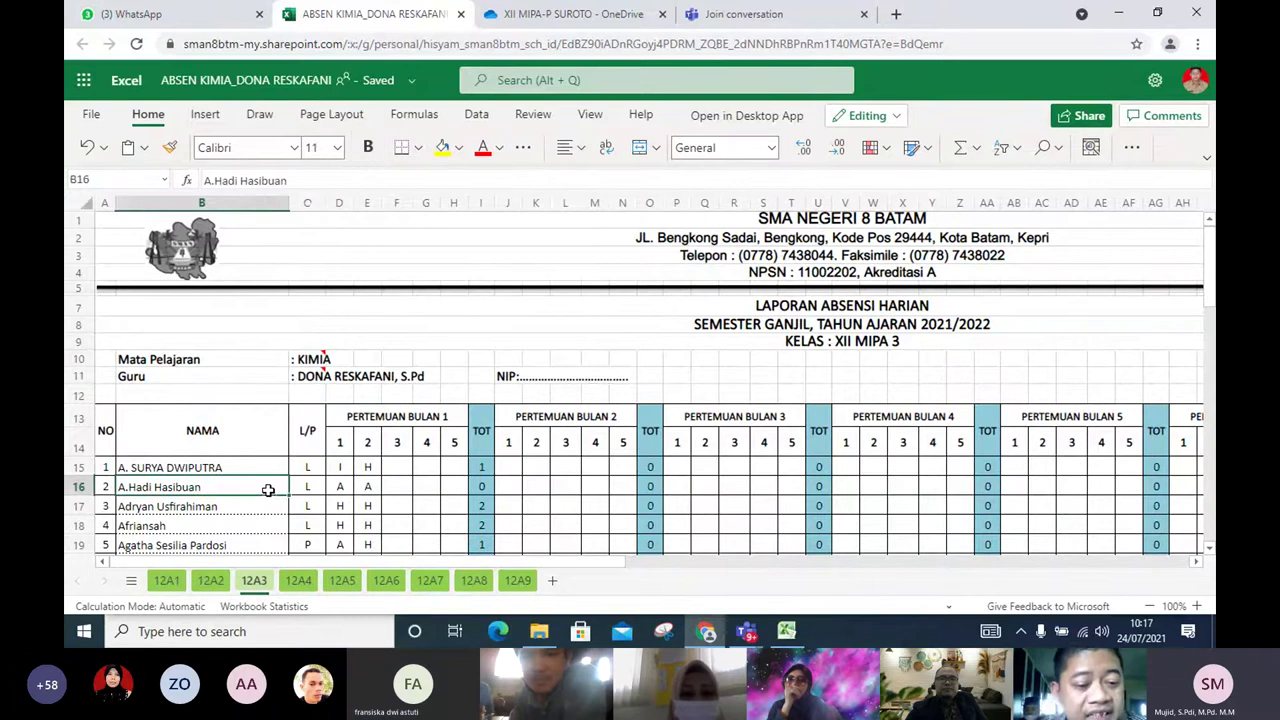
pyautogui.click(397, 467)
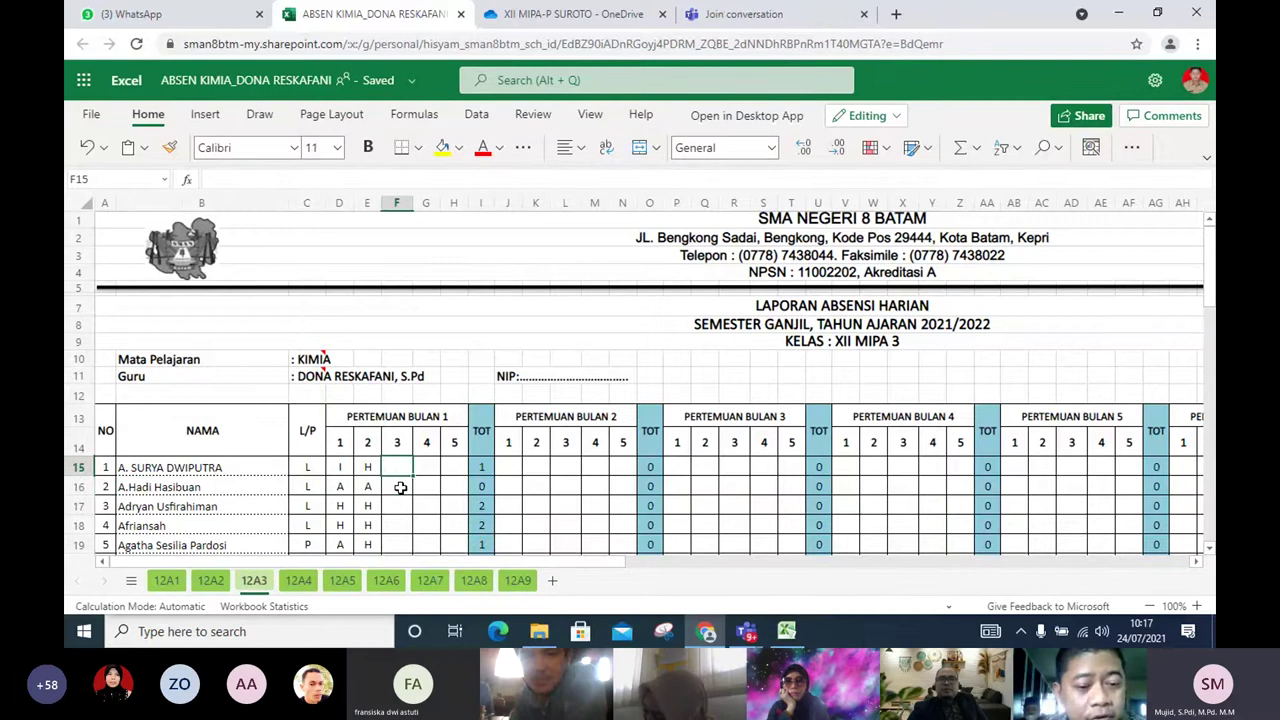
pyautogui.click(396, 506)
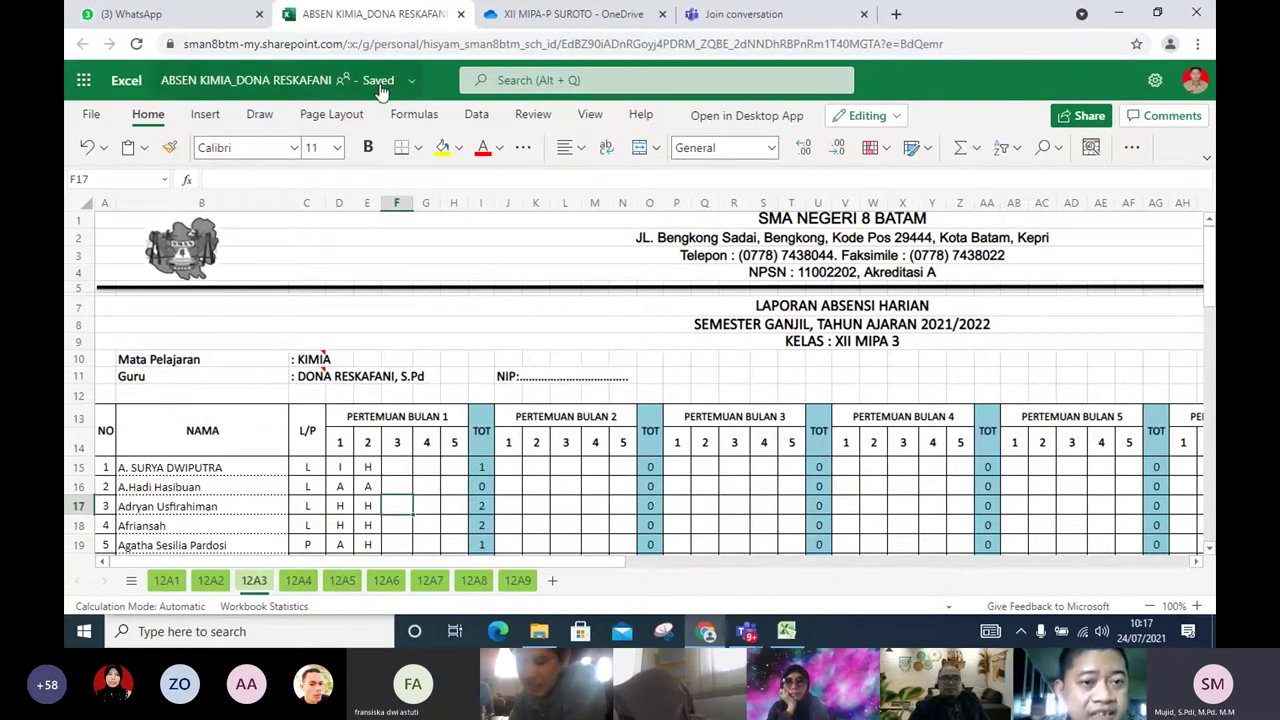
# Examine the second student's month 1 attendance cells across meetings 2 to 5 on the 12A3 sheet
pyautogui.click(398, 487)
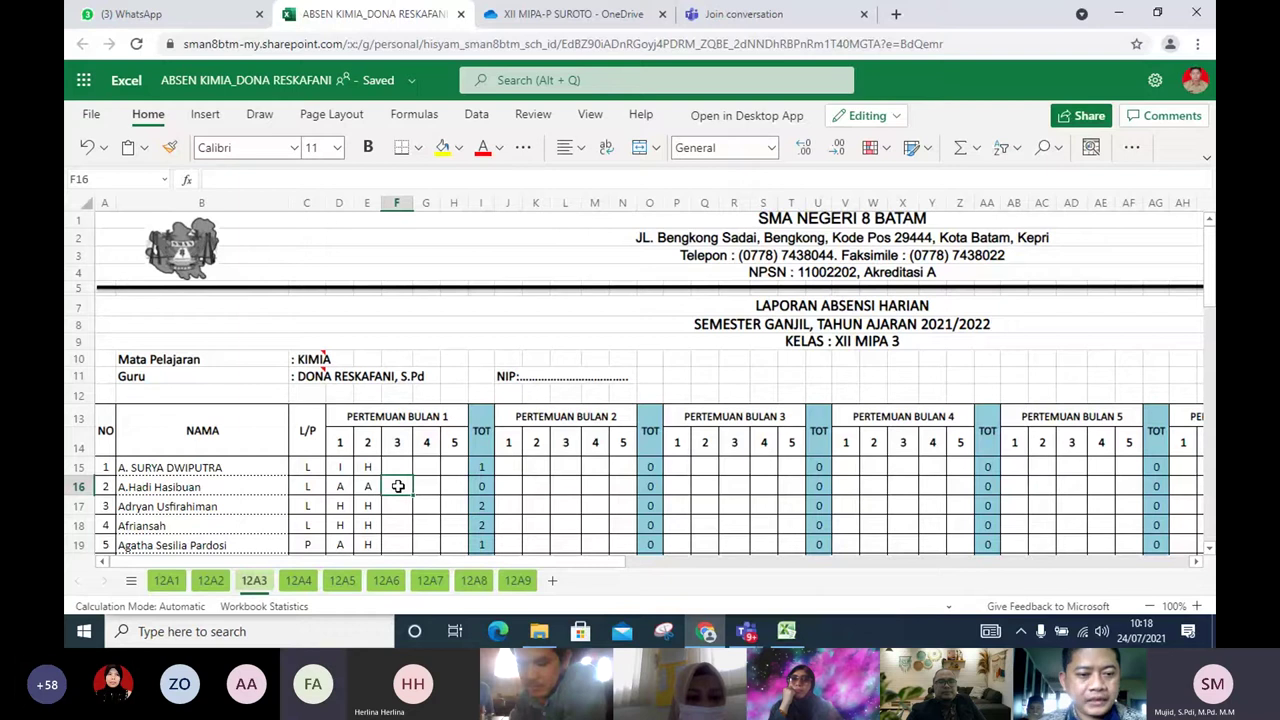
pyautogui.press('Right')
pyautogui.press('Right')
pyautogui.press('Right')
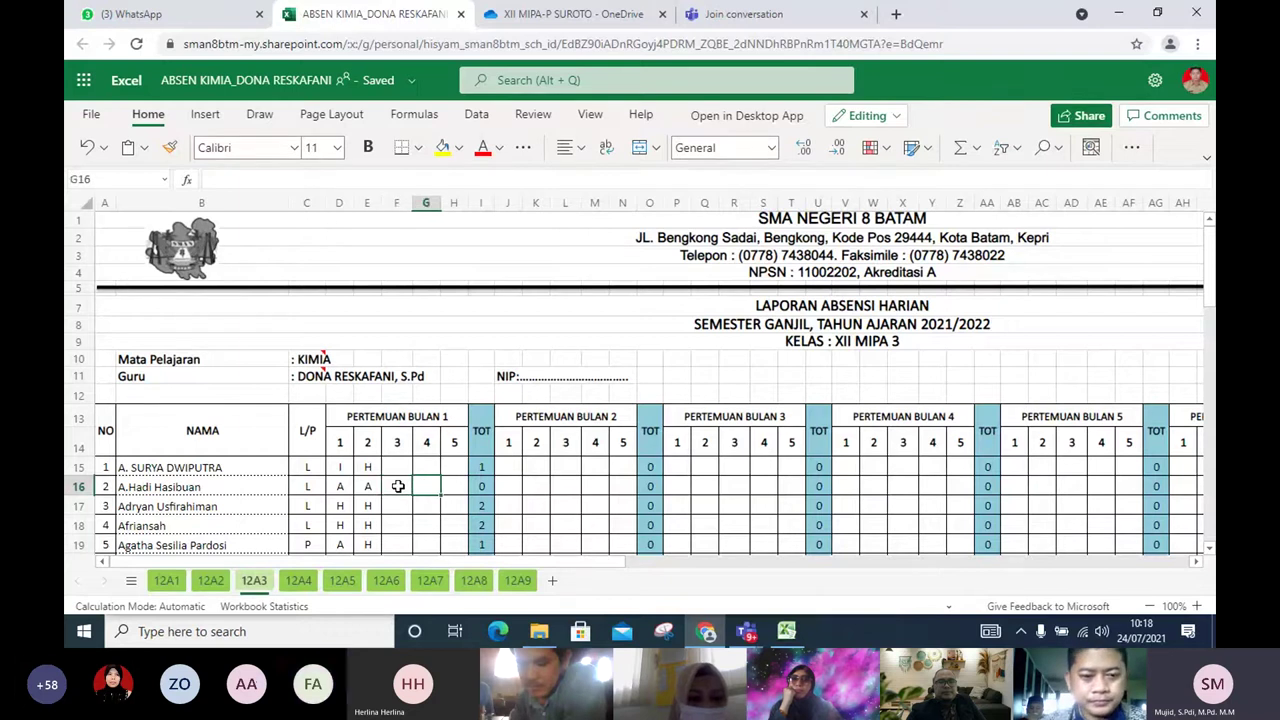
pyautogui.press('Left')
pyautogui.press('Left')
pyautogui.press('Left')
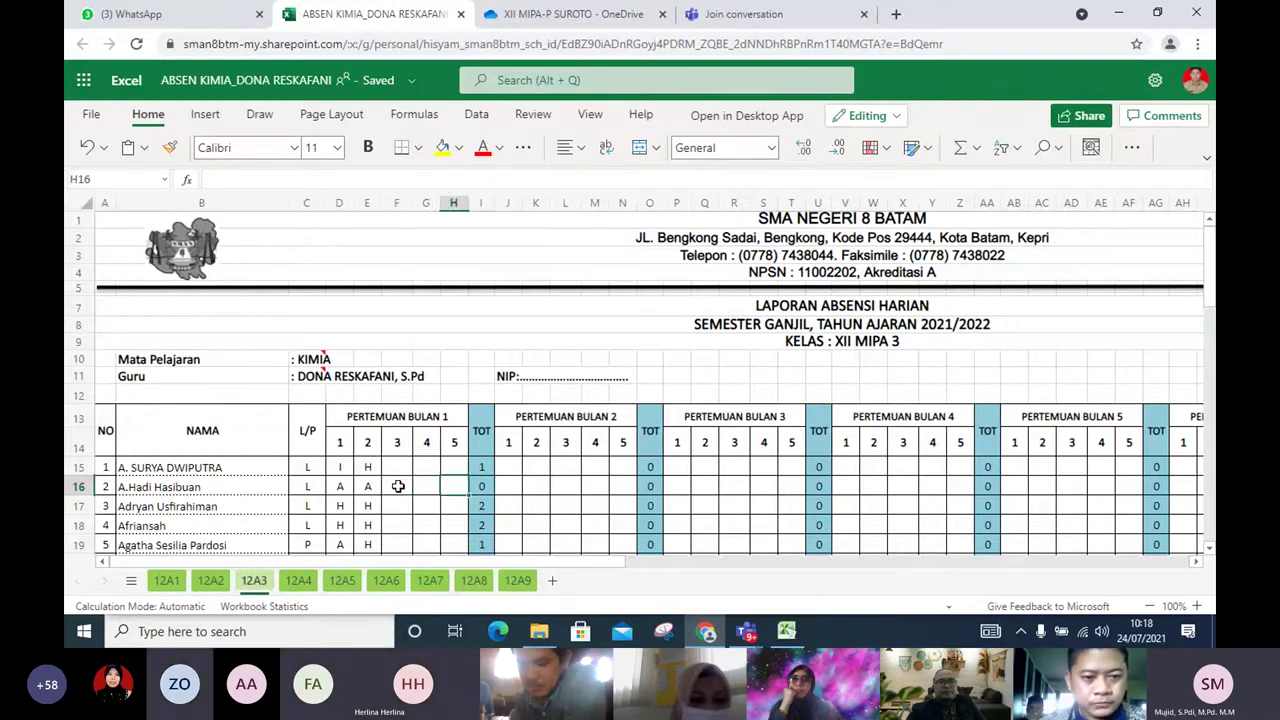
pyautogui.press('Left')
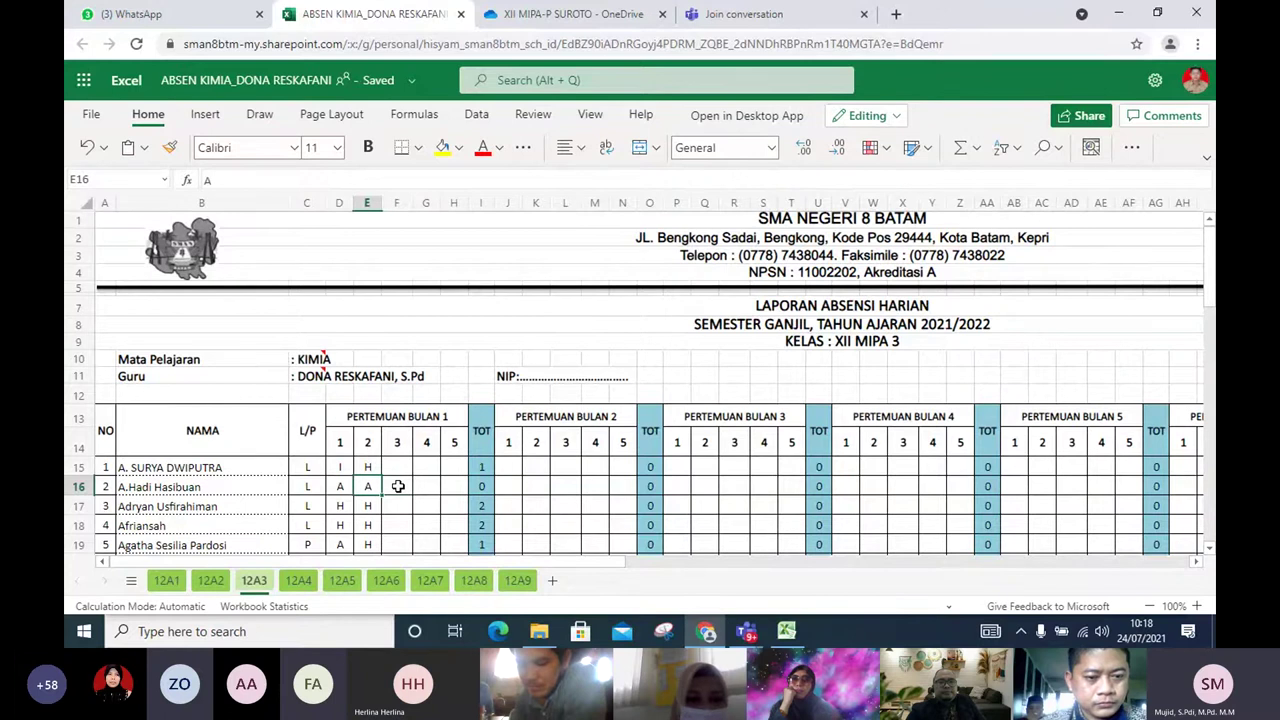
pyautogui.press('Right')
pyautogui.press('Right')
pyautogui.press('Right')
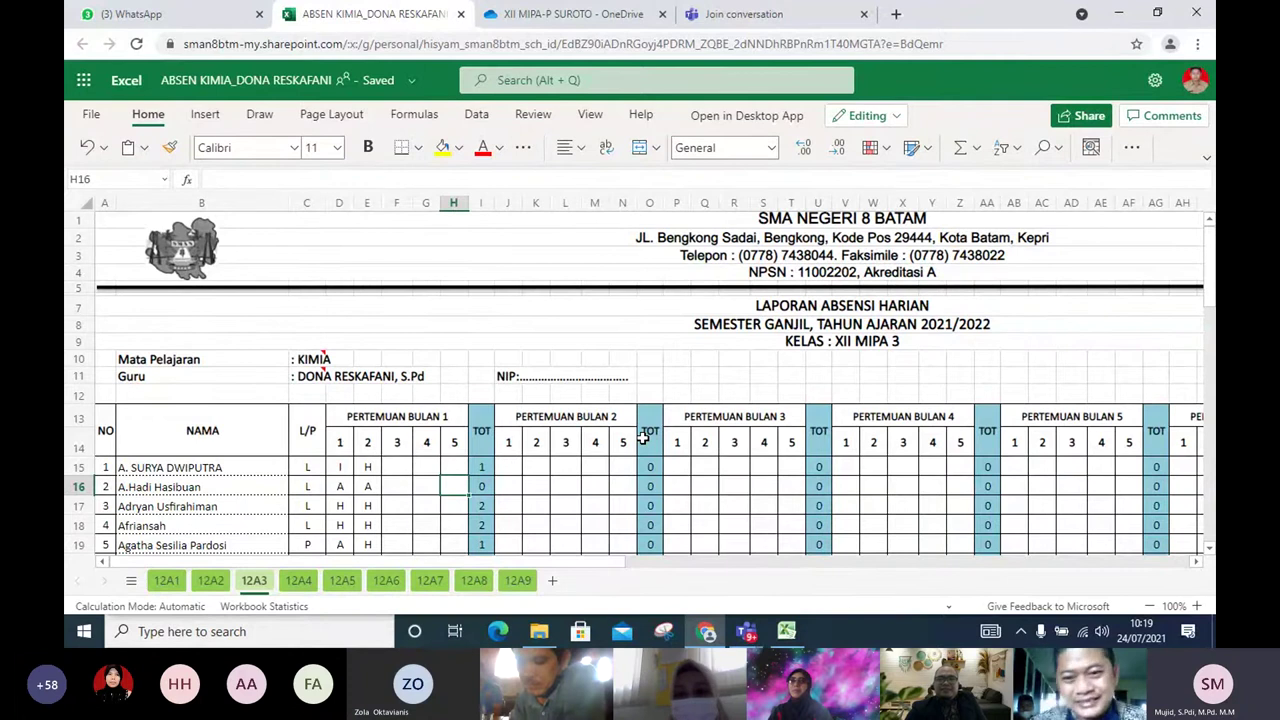
# Switch to the Microsoft Teams meeting window and stop sharing the screen
pyautogui.click(745, 631)
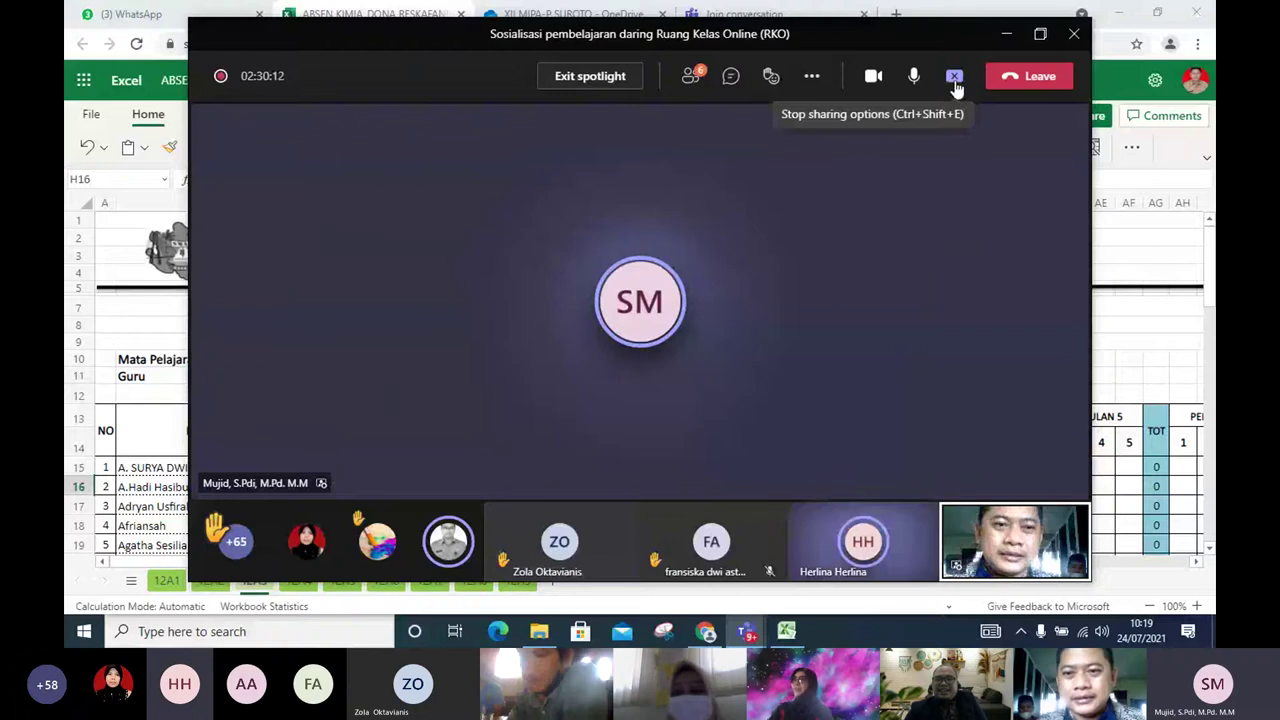
pyautogui.click(955, 79)
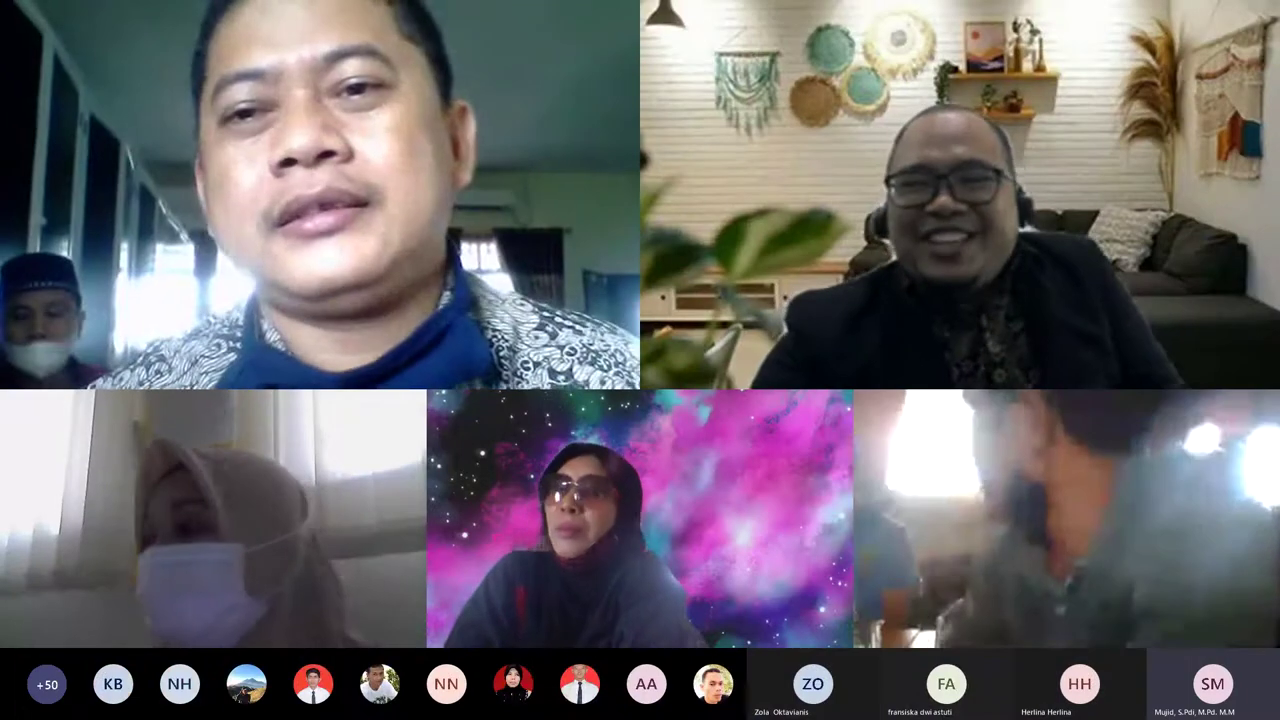